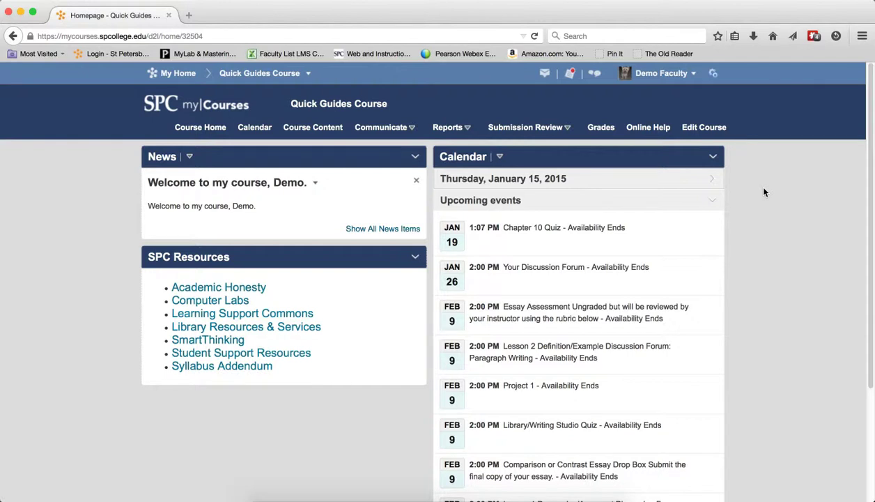
# Open the Manage Dates tool for the Quick Guides Course from Edit Course
pyautogui.click(717, 136)
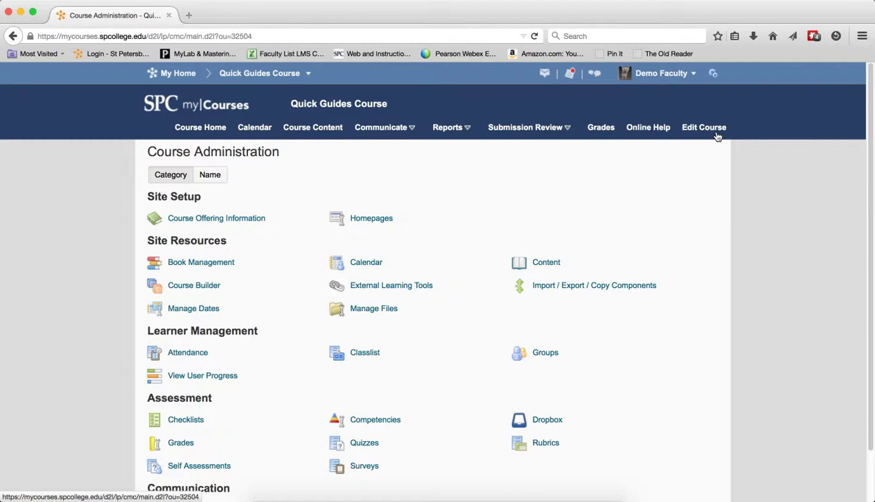
pyautogui.click(200, 310)
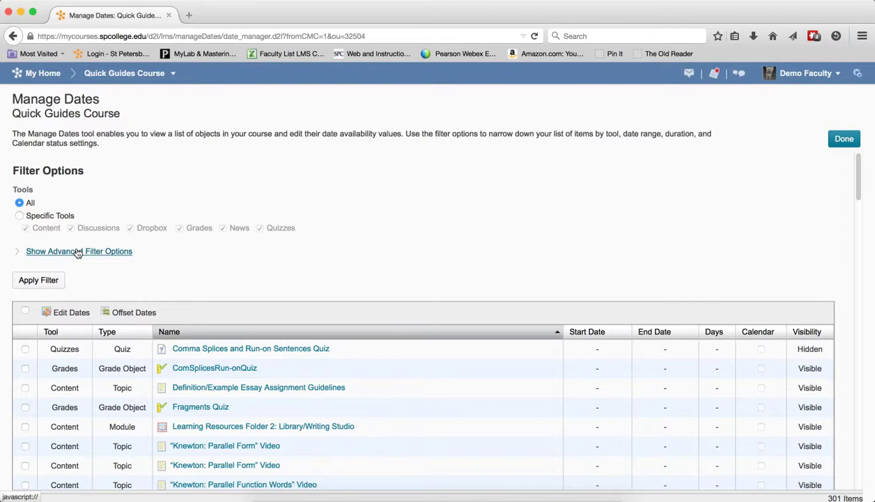
# Filter the Manage Dates list to items whose start date is after 1/9/2015
pyautogui.click(78, 252)
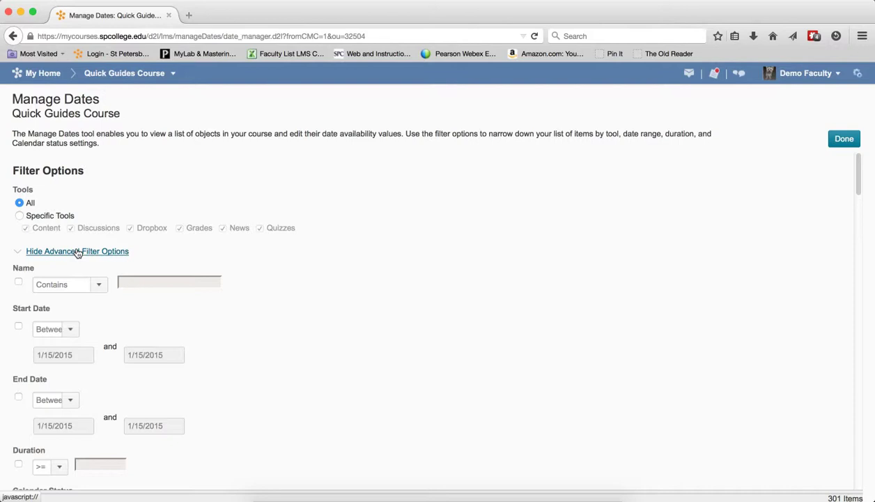
pyautogui.click(18, 327)
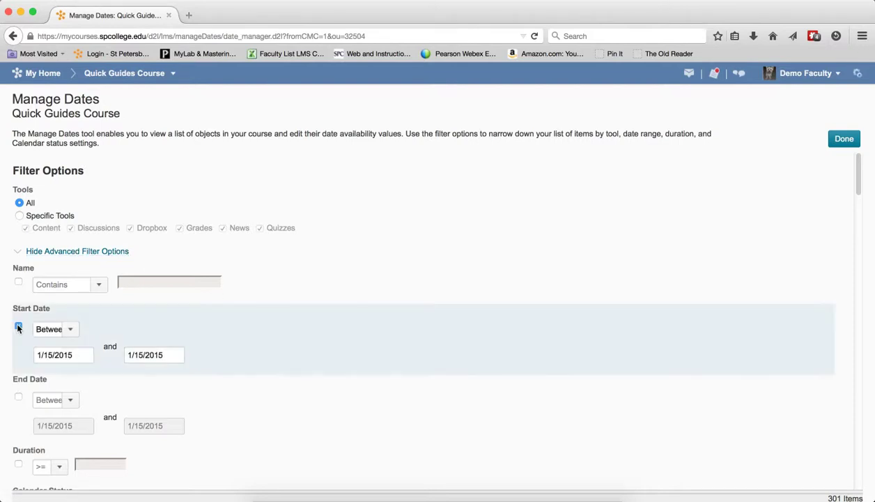
pyautogui.click(69, 331)
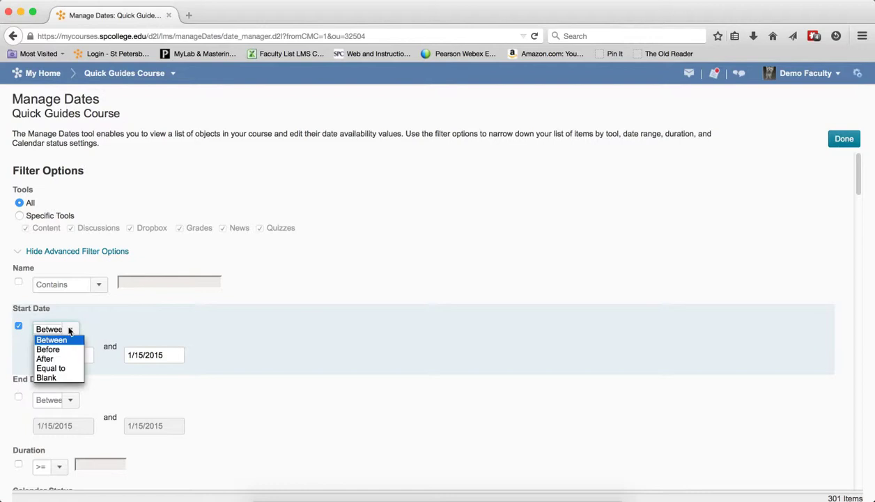
pyautogui.click(62, 359)
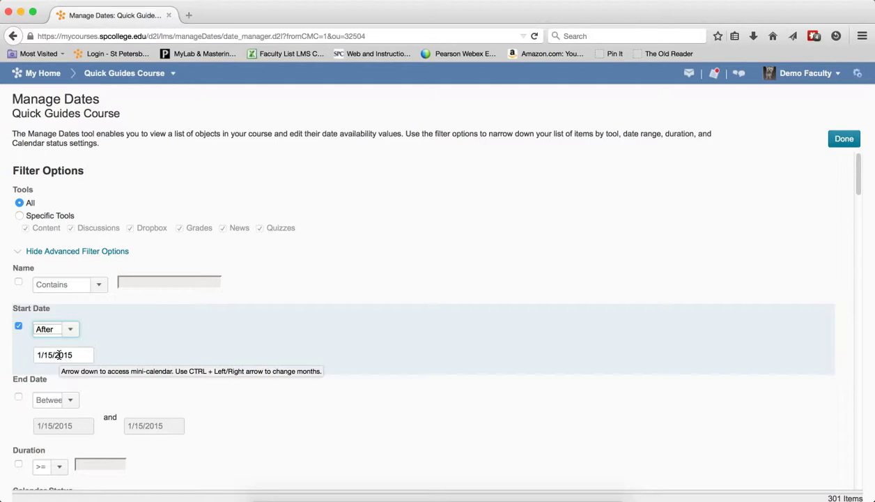
pyautogui.click(60, 355)
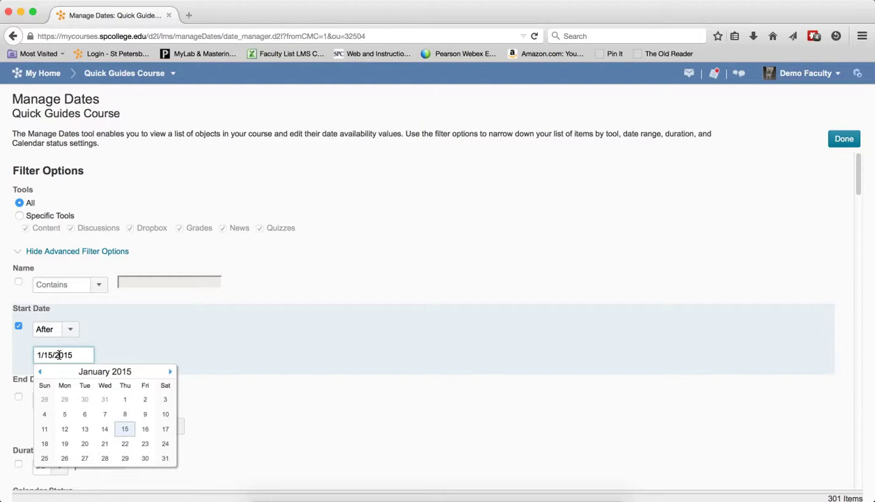
pyautogui.click(145, 415)
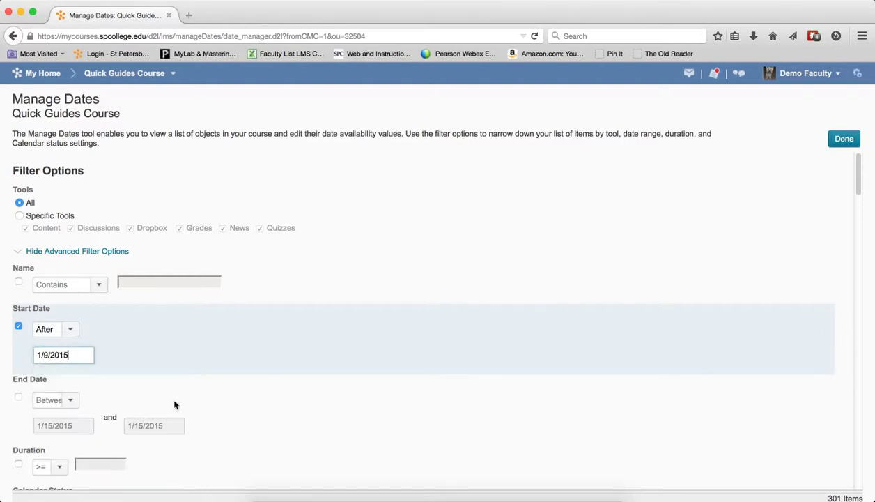
pyautogui.scroll(-5, 605, 302)
pyautogui.scroll(-8, 617, 313)
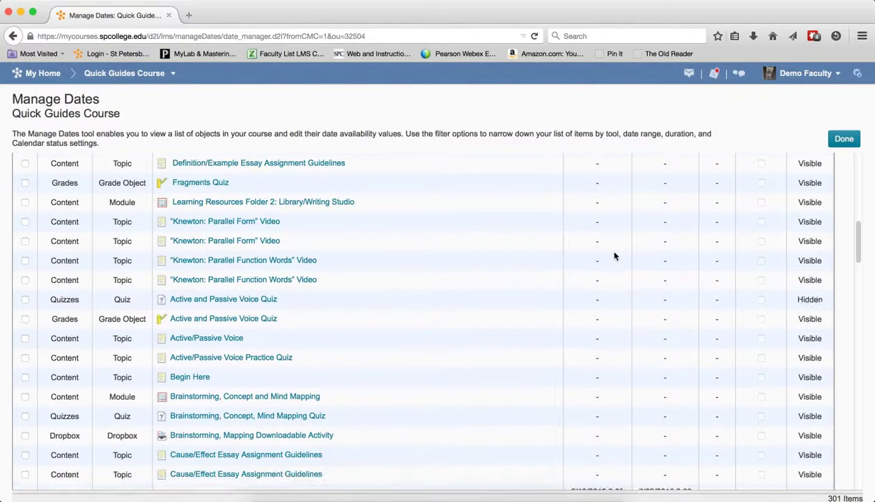
pyautogui.scroll(15, 622, 359)
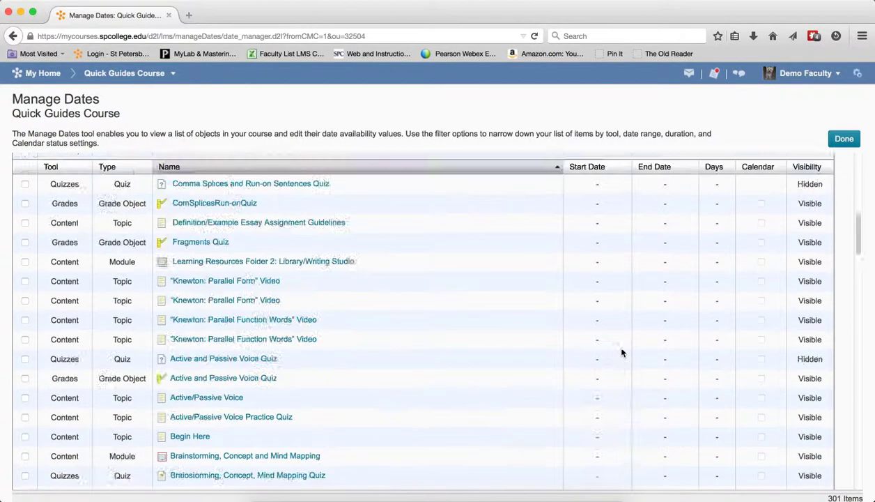
pyautogui.scroll(1, 623, 352)
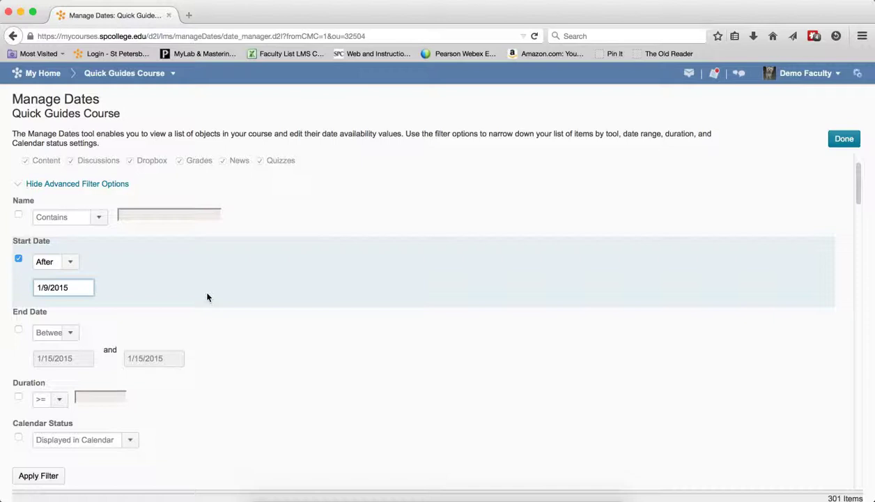
pyautogui.scroll(-5, 195, 289)
pyautogui.click(35, 391)
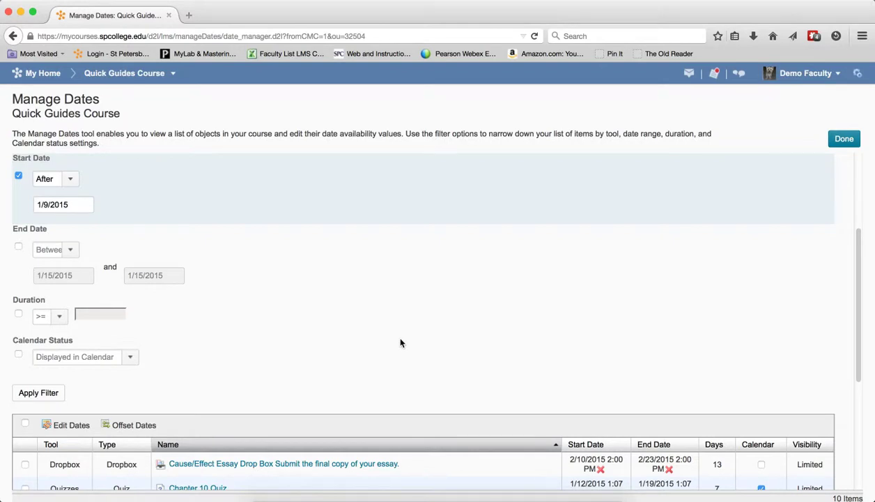
# Tick the header checkbox so all 10 filtered items are selected
pyautogui.scroll(-5, 534, 336)
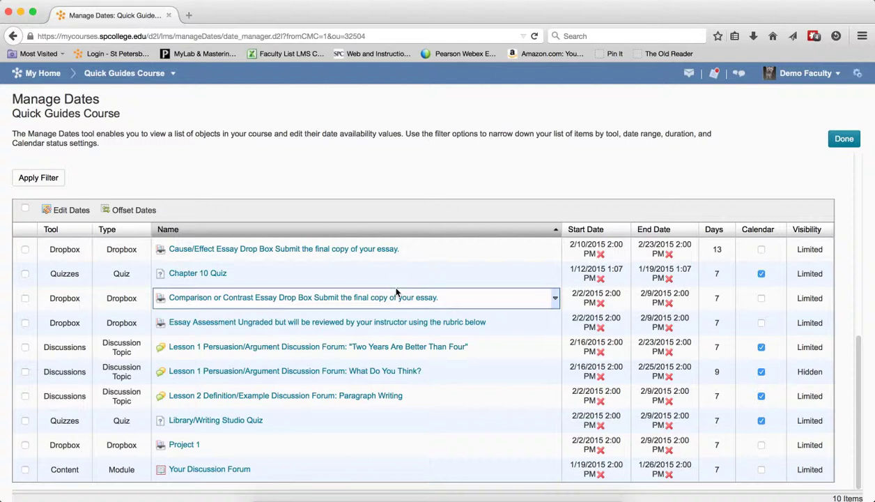
pyautogui.scroll(10, 356, 242)
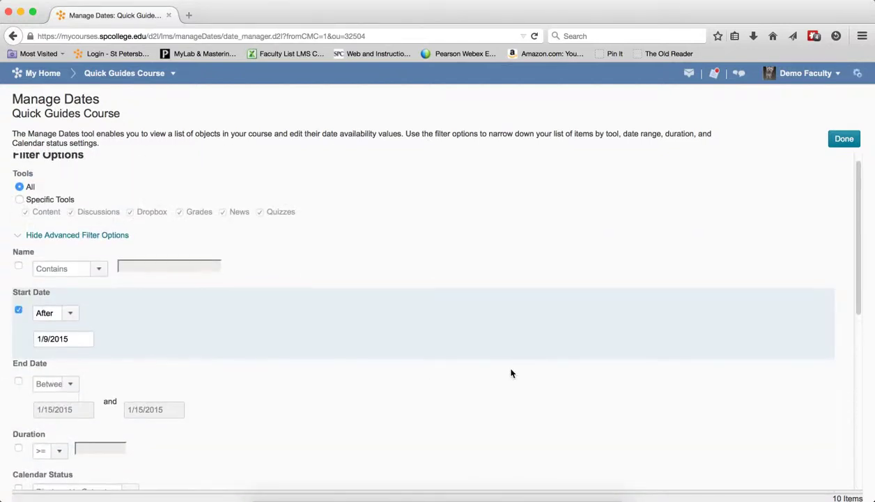
pyautogui.scroll(-10, 513, 371)
pyautogui.moveTo(511, 373)
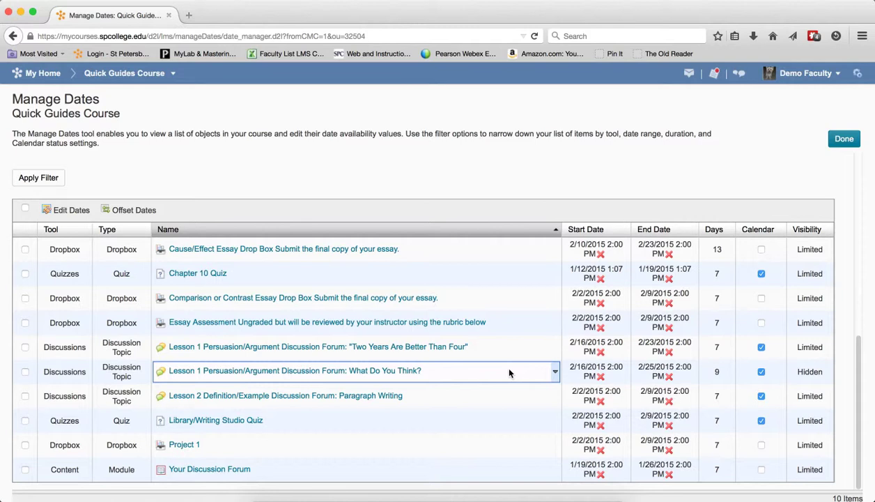
pyautogui.click(25, 208)
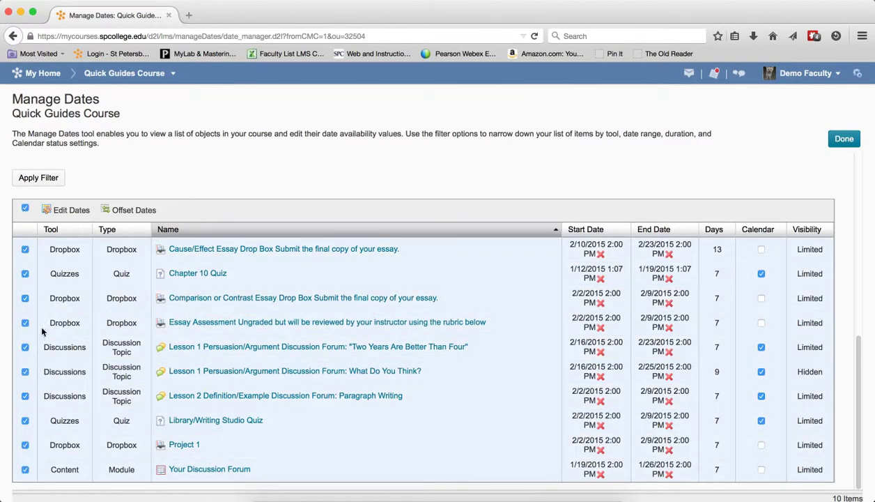
# Start a two-date calculated bulk offset, then cancel it with no dates changed
pyautogui.click(126, 212)
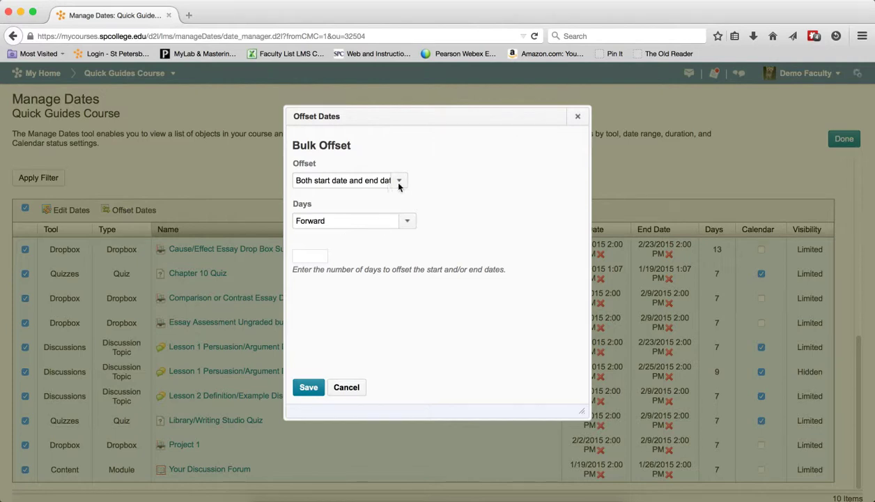
pyautogui.click(408, 221)
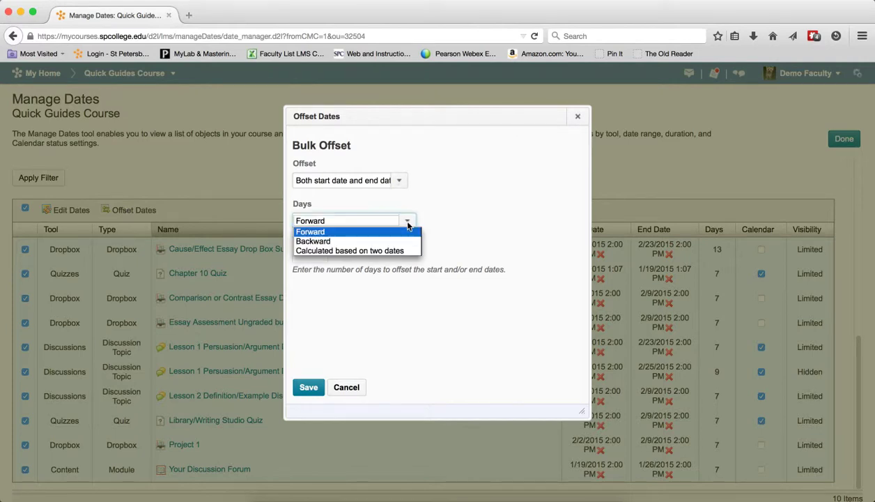
pyautogui.click(407, 257)
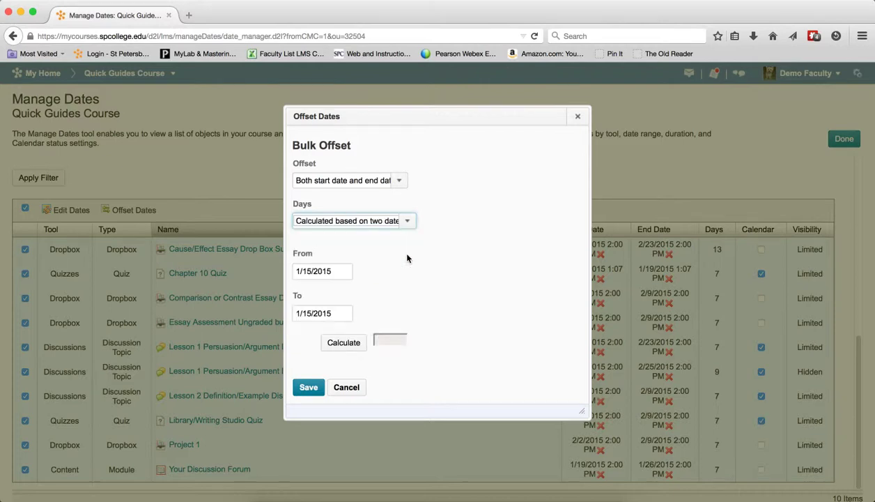
pyautogui.click(329, 271)
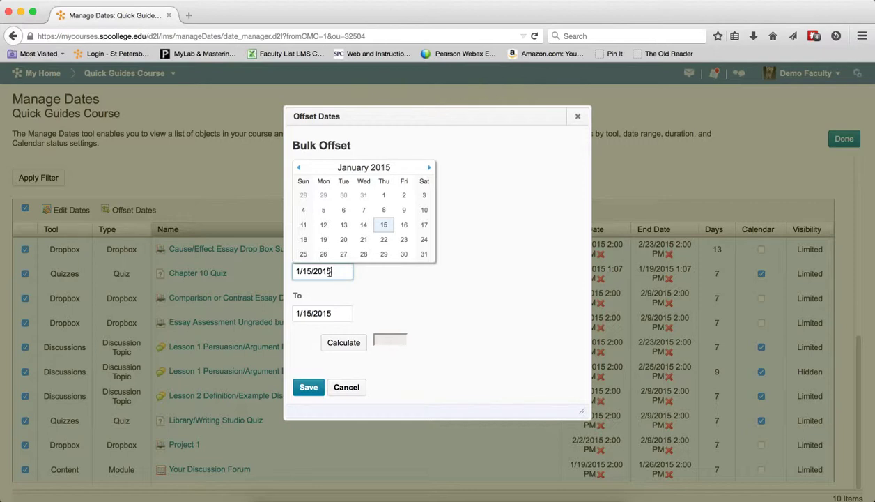
pyautogui.moveTo(429, 111); pyautogui.dragTo(388, 111)
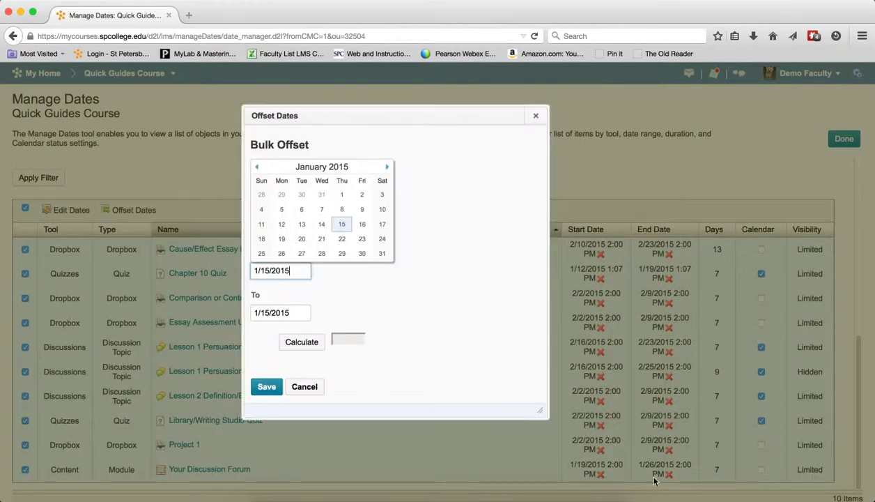
pyautogui.click(310, 385)
# Sort the 10 items by start date, ascending from the 1/12/2015 Chapter 10 Quiz
pyautogui.click(592, 229)
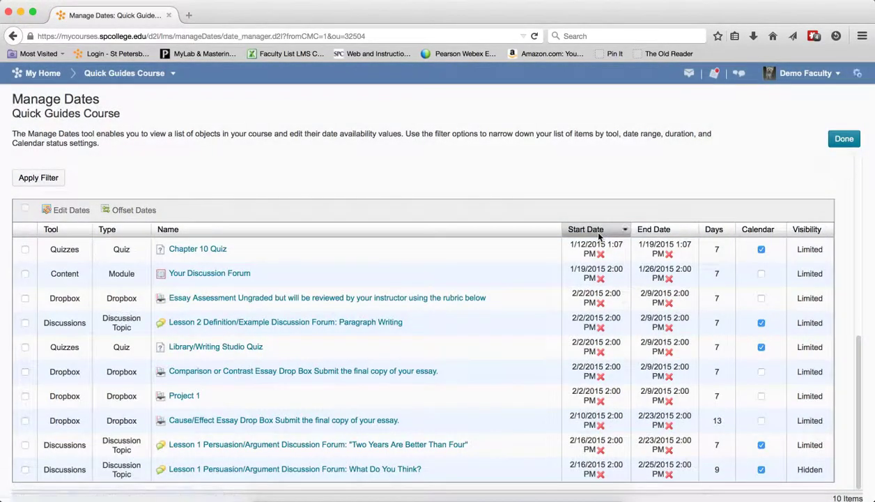
pyautogui.click(599, 234)
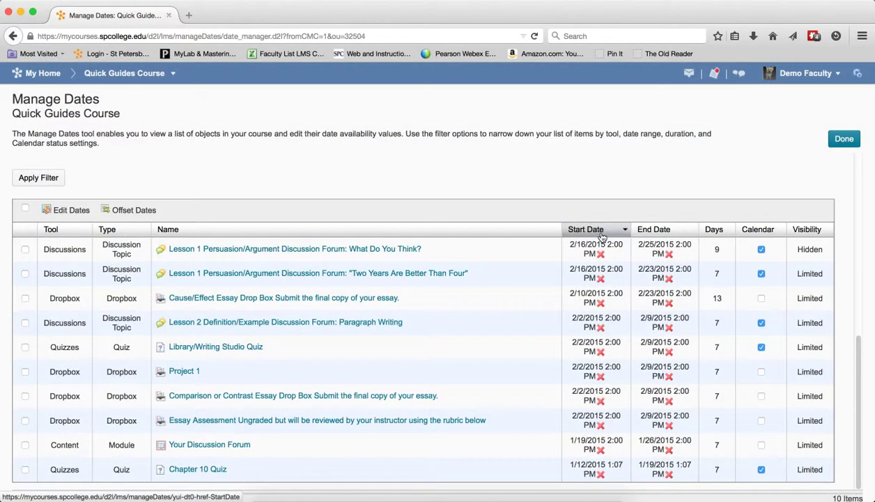
pyautogui.click(601, 234)
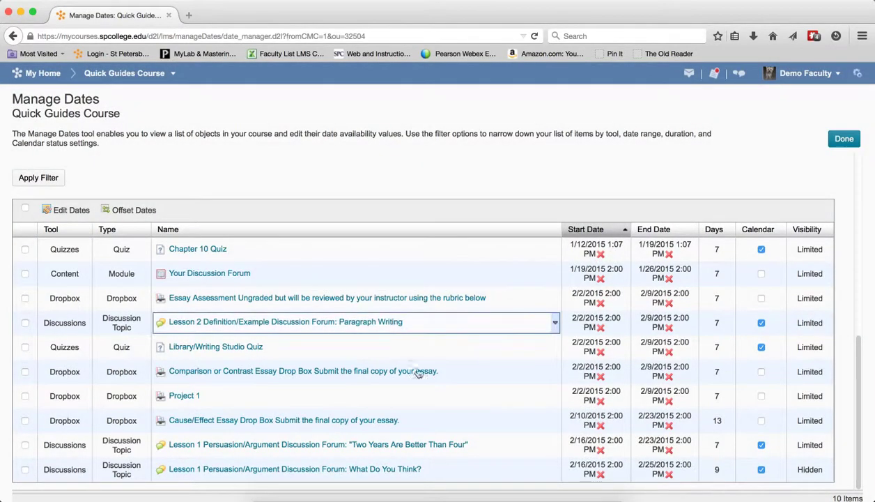
# Select all items and begin a two-date bulk offset with From date 1/12/2015
pyautogui.click(25, 208)
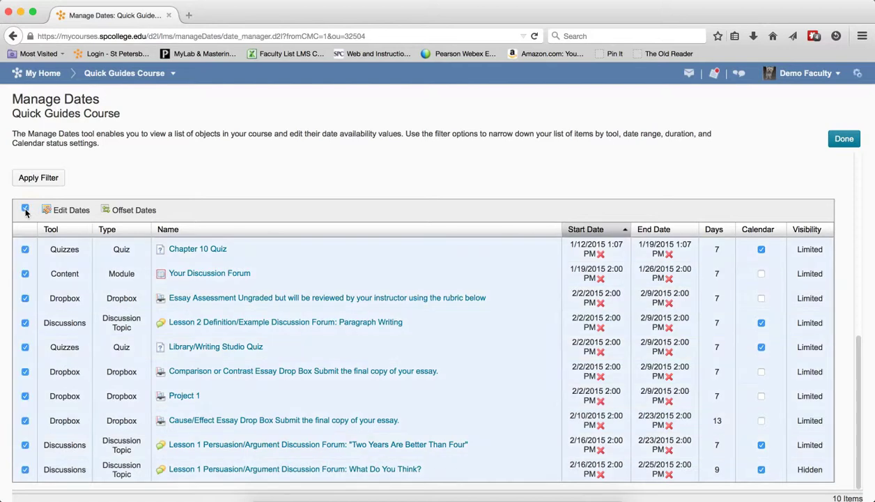
pyautogui.click(120, 213)
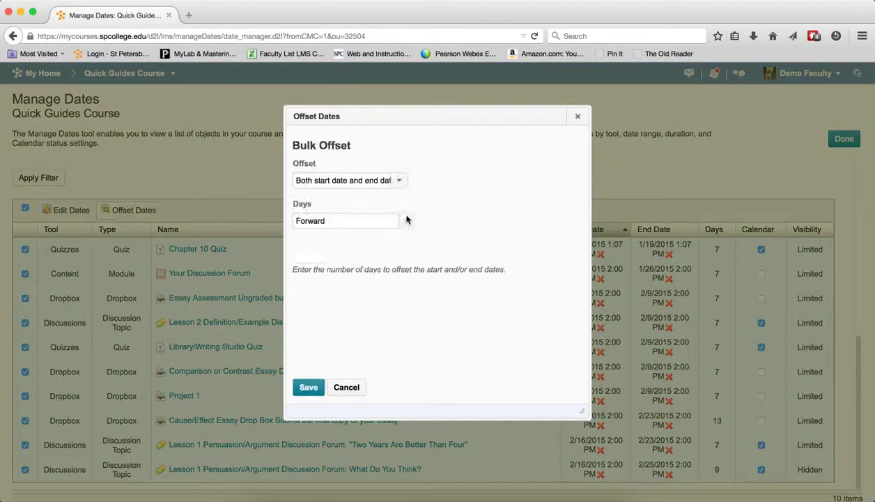
pyautogui.click(393, 221)
pyautogui.click(390, 250)
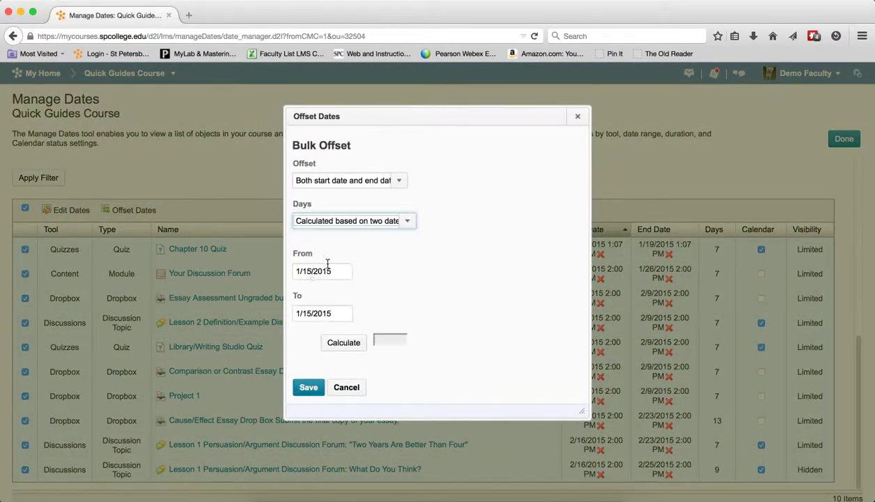
pyautogui.click(311, 271)
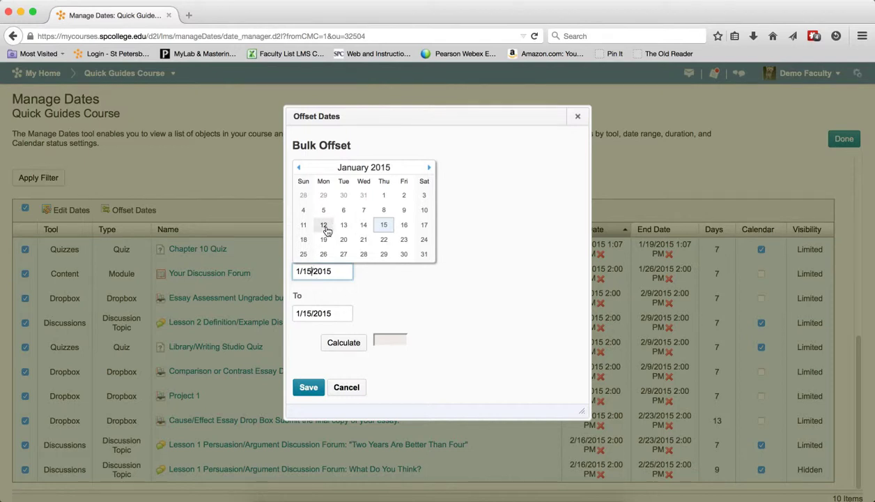
pyautogui.click(326, 273)
# Set the To date to 5/18/2015, calculate the 126-day offset, and save it
pyautogui.click(322, 313)
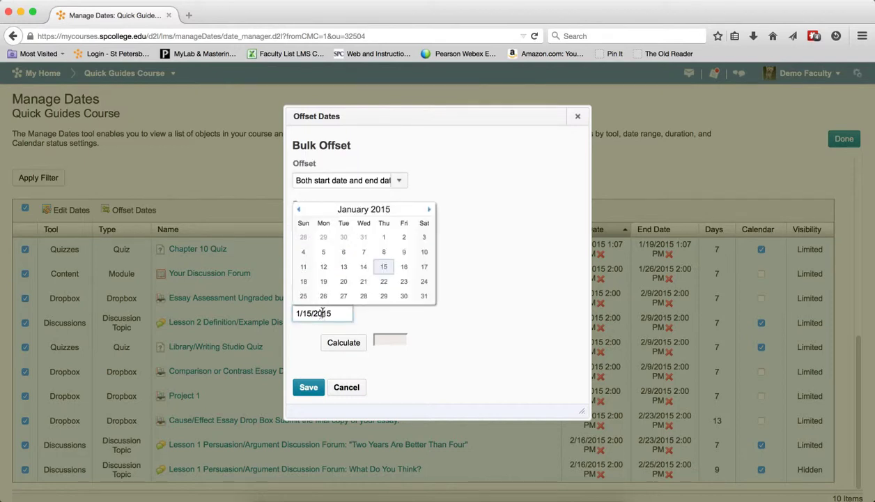
pyautogui.click(429, 211)
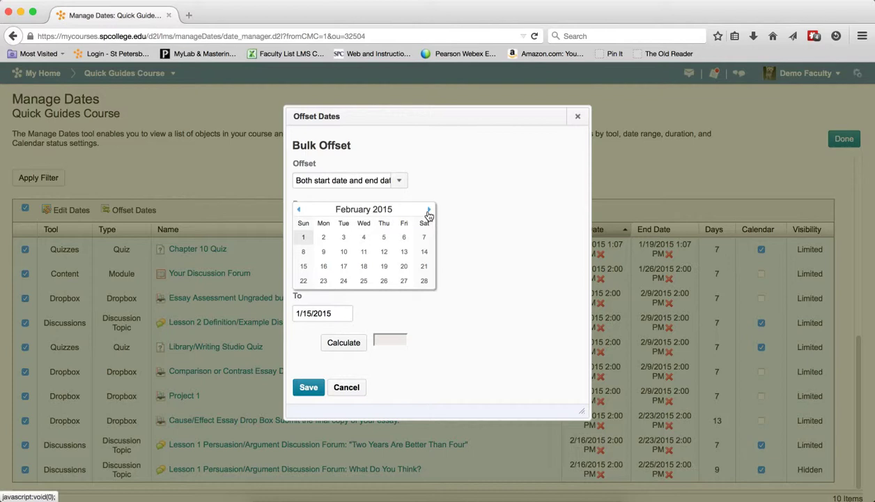
pyautogui.click(430, 214)
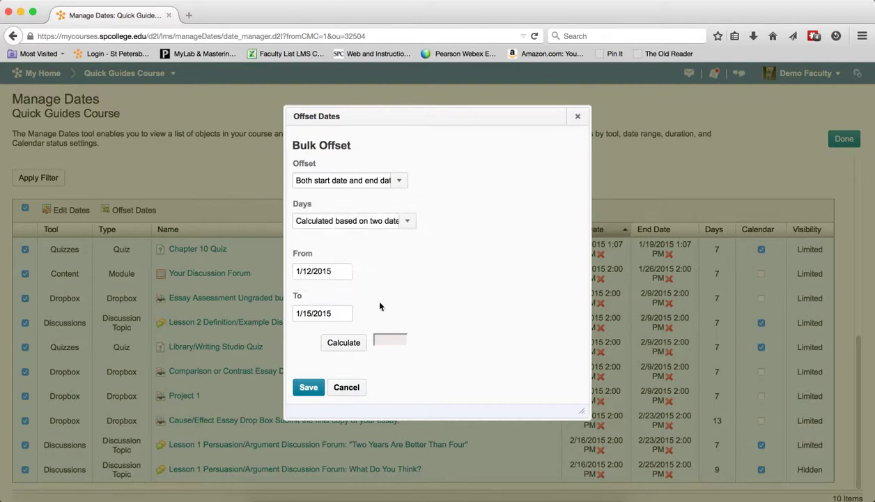
pyautogui.click(334, 306)
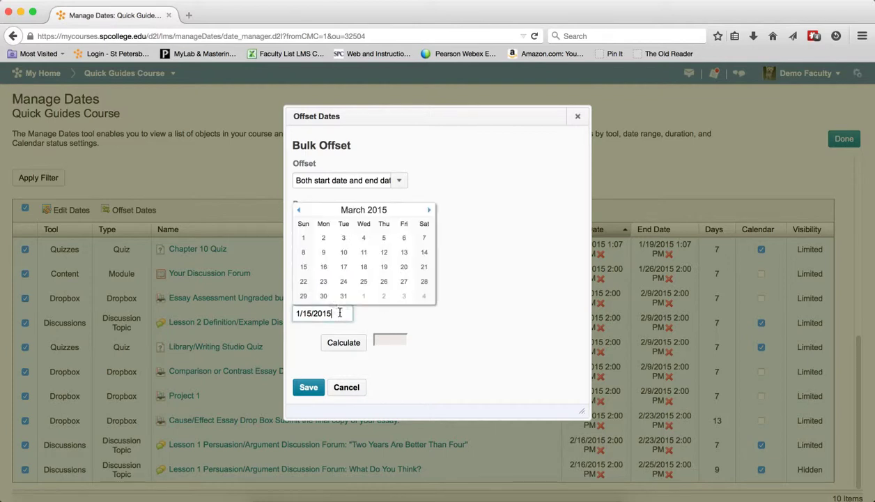
pyautogui.click(430, 211)
pyautogui.click(430, 211)
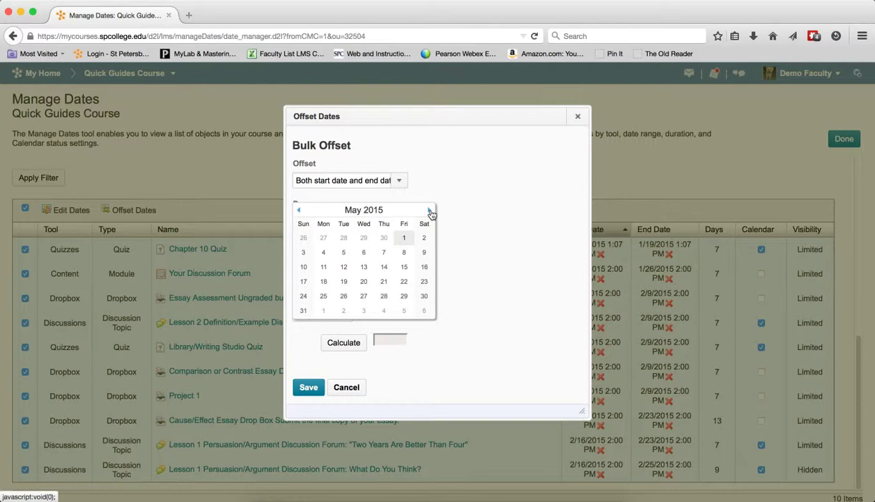
pyautogui.click(324, 281)
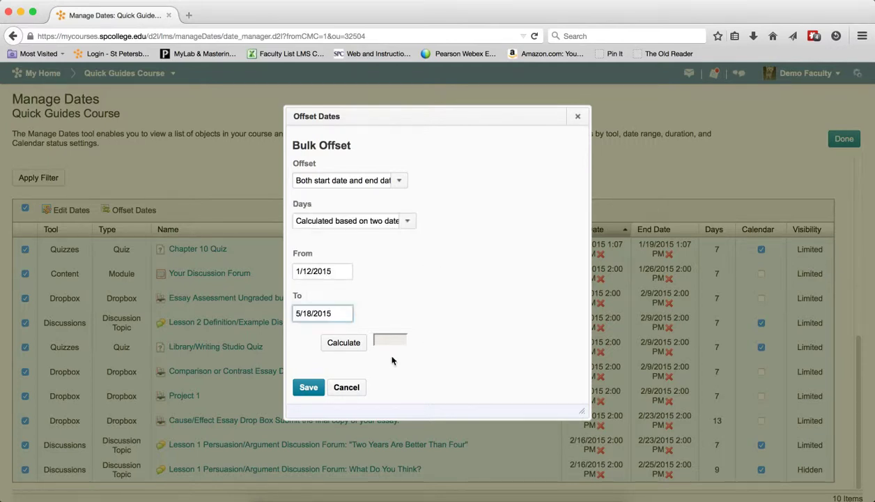
pyautogui.click(339, 344)
pyautogui.click(304, 387)
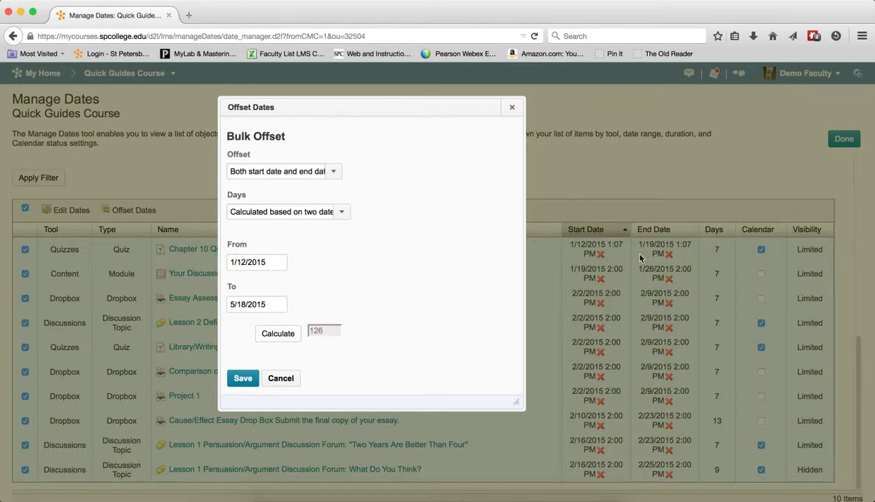
pyautogui.click(237, 379)
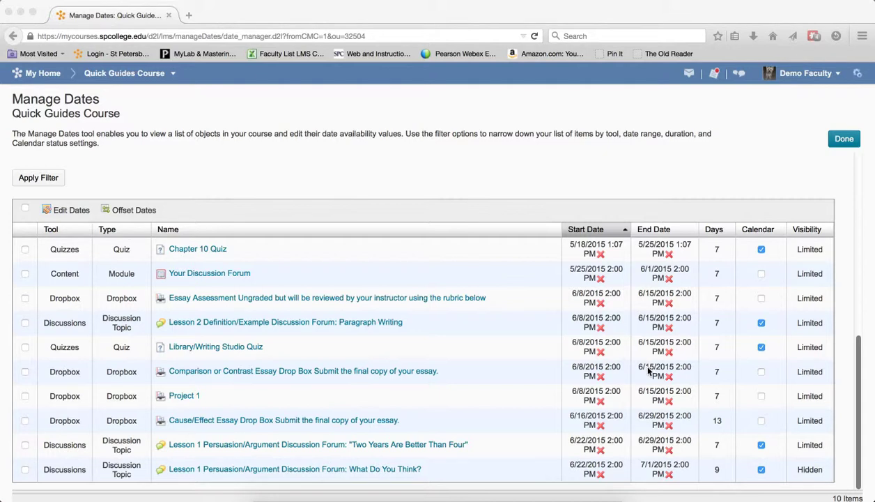
# Change the Lesson 2 discussion forum's dates to start 6/9/2015 and end 6/16/2015
pyautogui.click(453, 317)
pyautogui.click(462, 328)
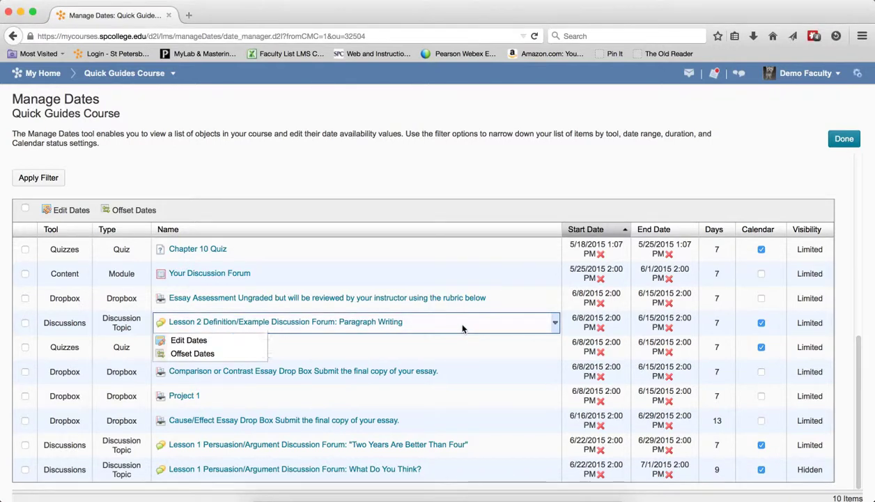
pyautogui.click(220, 340)
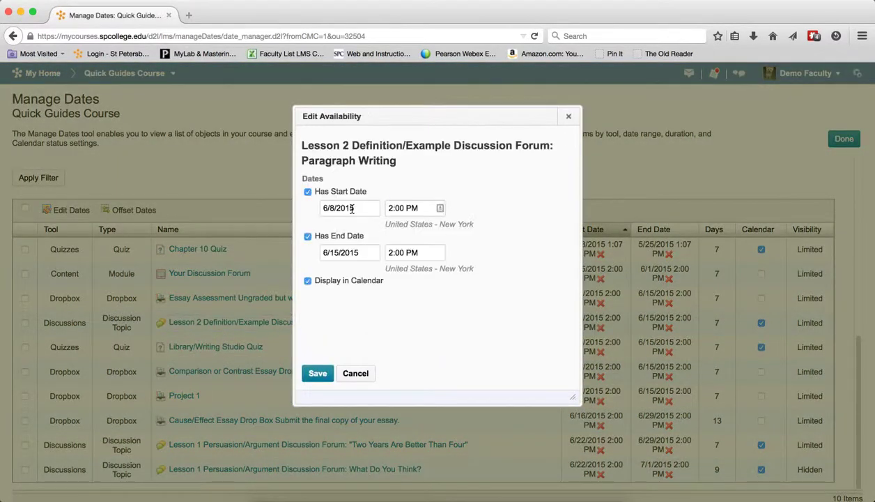
pyautogui.click(352, 209)
pyautogui.click(370, 267)
pyautogui.click(362, 254)
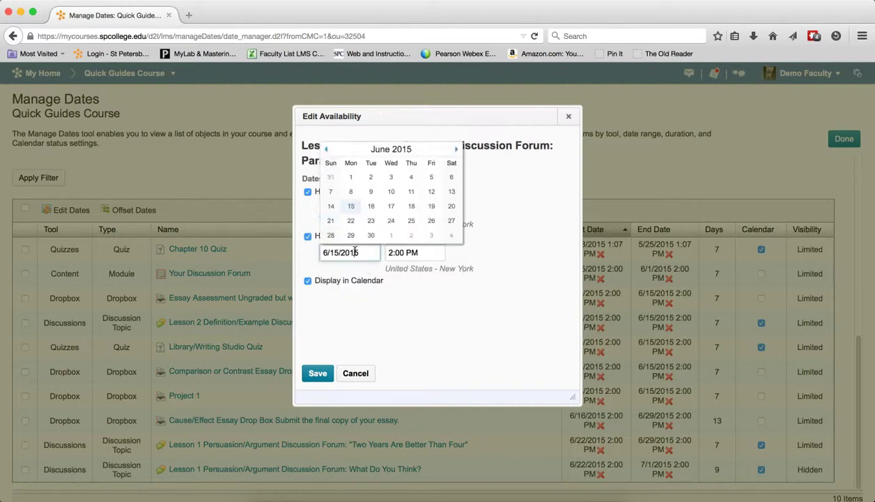
pyautogui.click(372, 206)
pyautogui.click(323, 375)
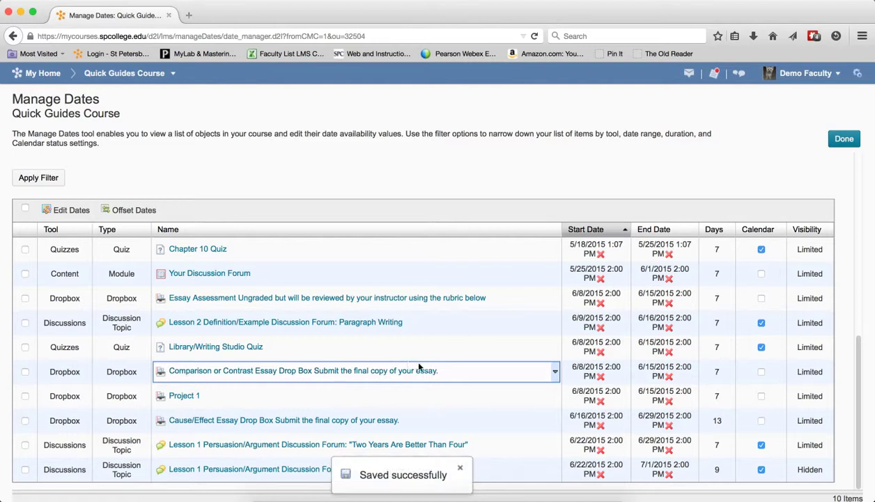
# Offset the Comparison or Contrast Essay Drop Box's dates forward by 2 days
pyautogui.click(491, 368)
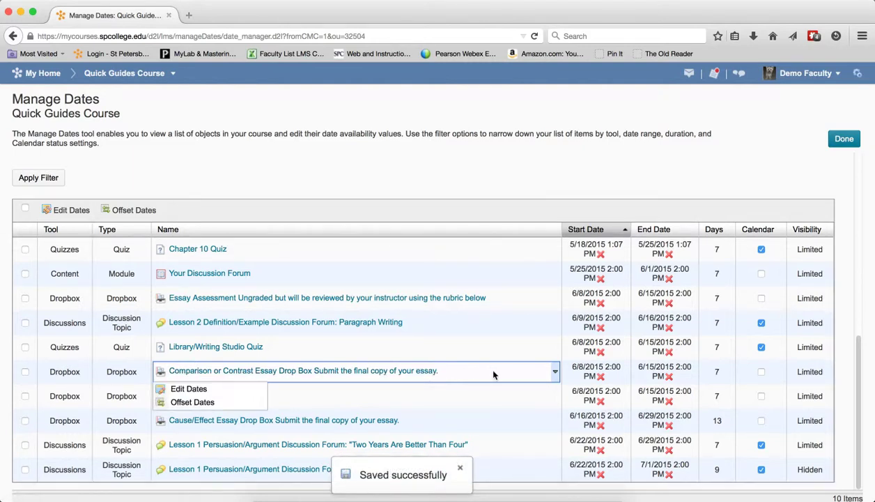
pyautogui.click(220, 403)
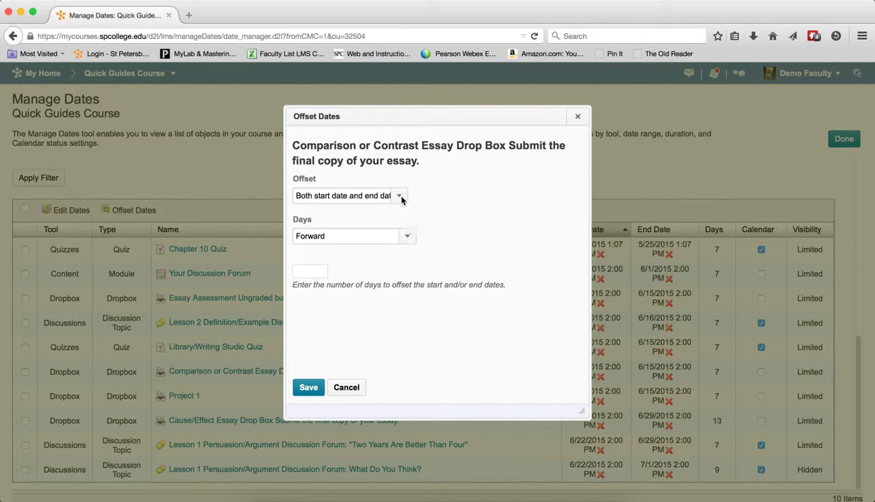
pyautogui.click(407, 238)
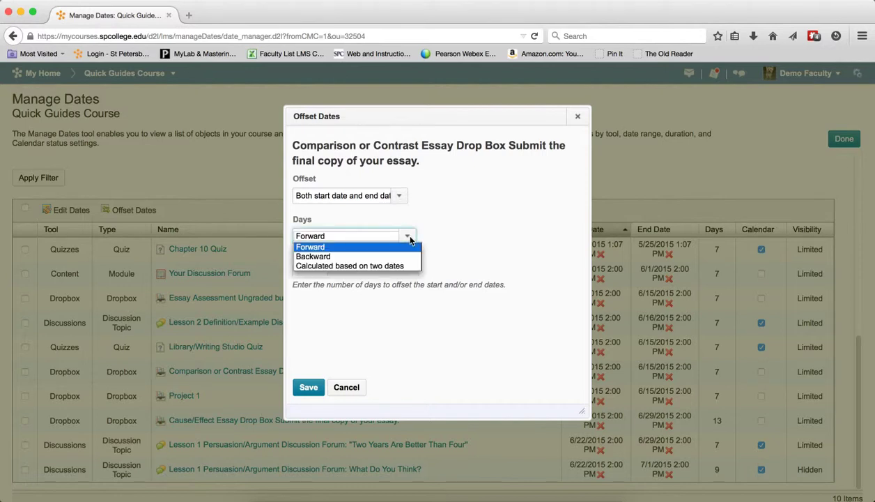
pyautogui.click(408, 237)
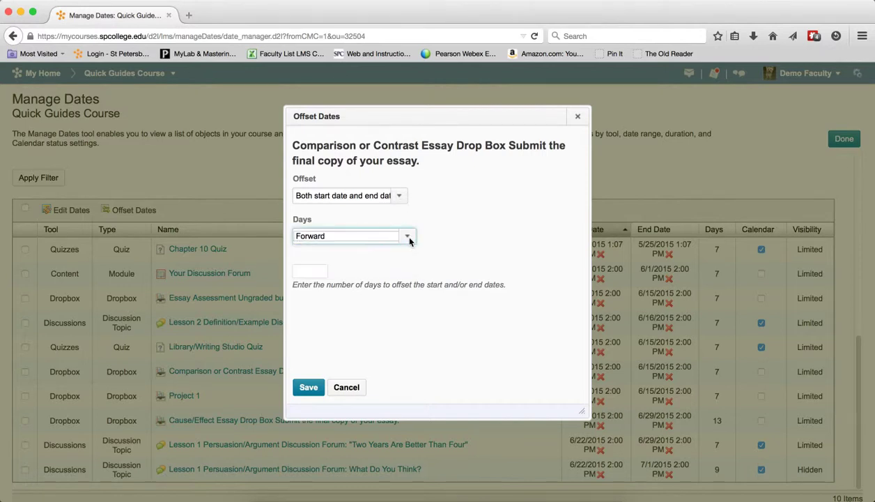
pyautogui.click(320, 270)
pyautogui.write('2')
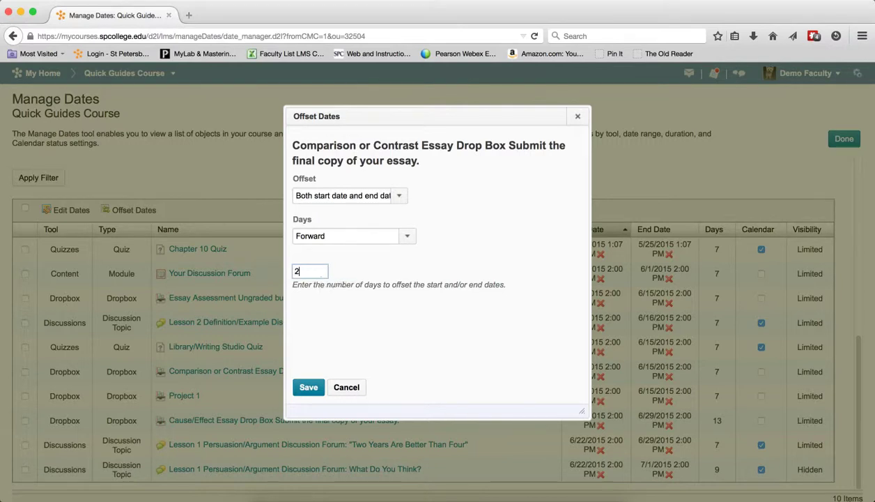
pyautogui.click(310, 388)
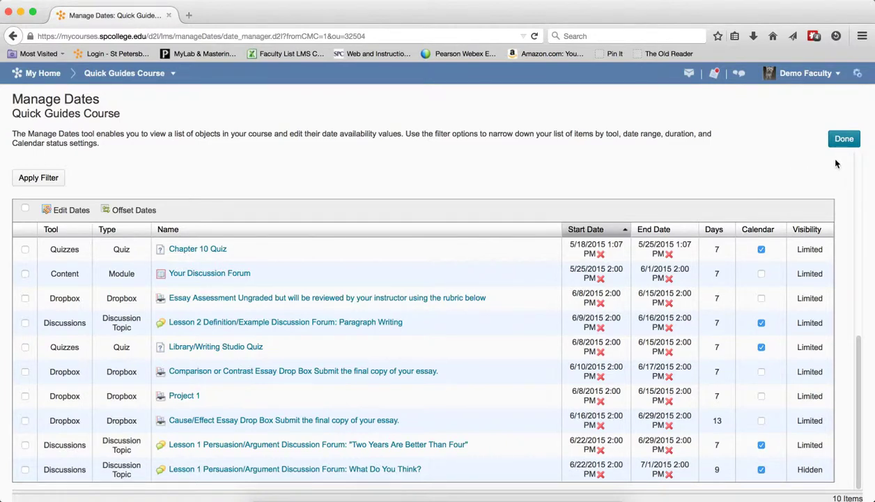
# Confirm the drop box now runs 6/10/2015 to 6/17/2015 and exit Manage Dates with Done
pyautogui.click(845, 142)
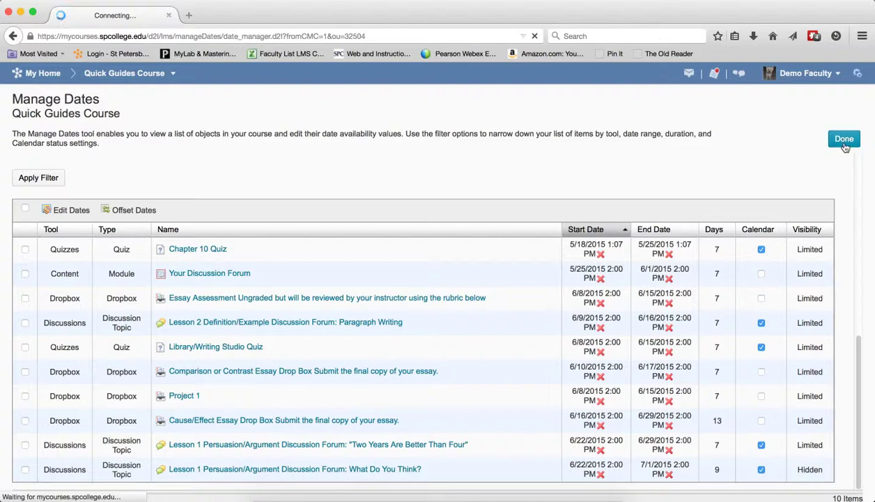